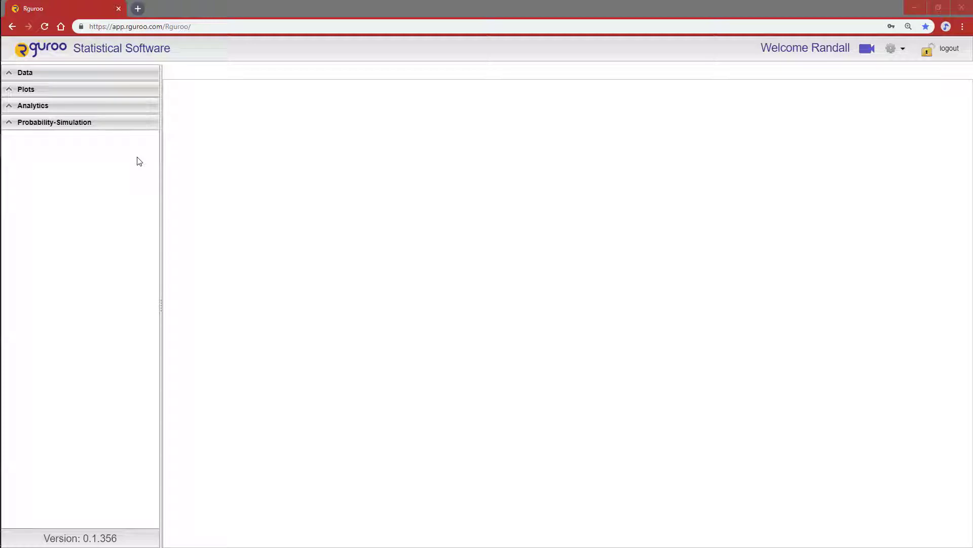
- Create a new Random Generator report, leaving the distribution at the default Normal
click(104, 124)
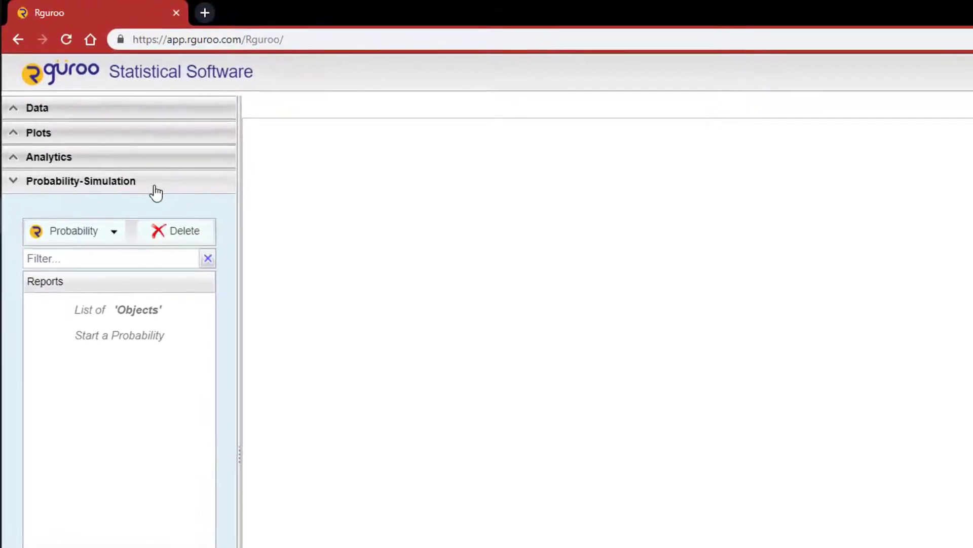
click(116, 238)
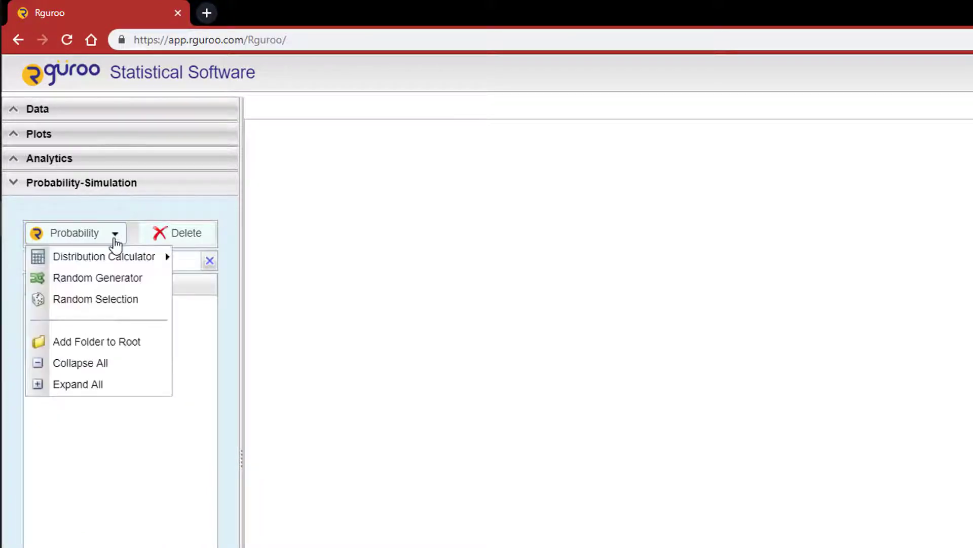
click(108, 278)
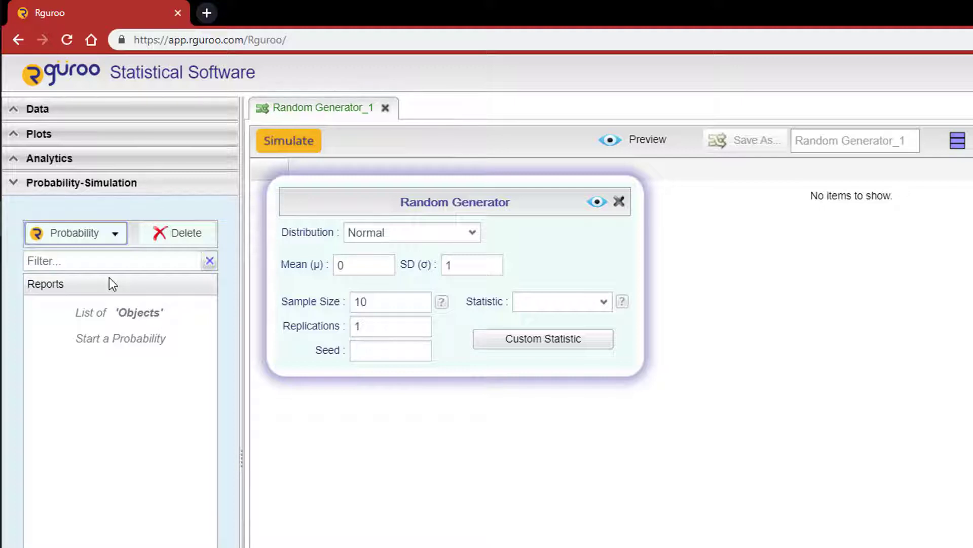
click(466, 237)
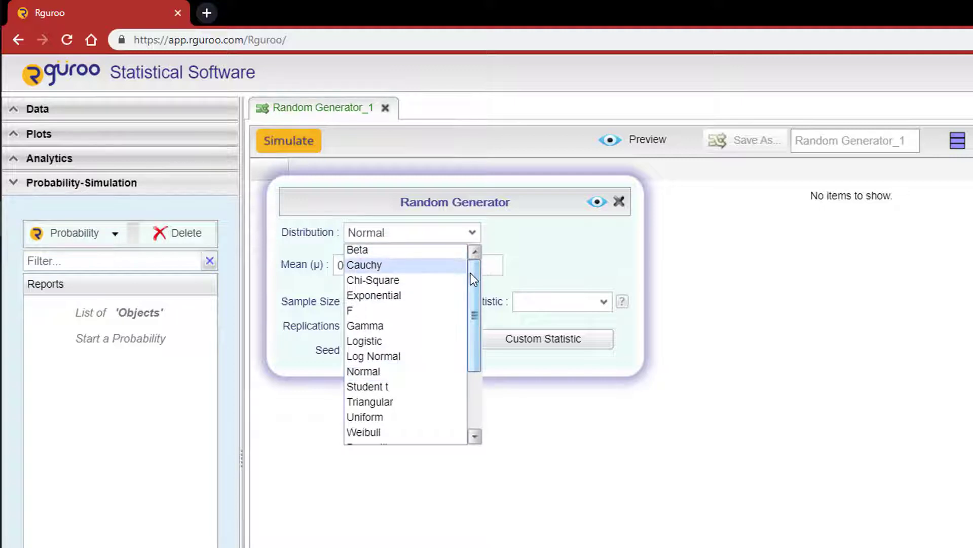
mouse_move(471, 272)
mouse_down()
mouse_move(472, 343)
mouse_move(482, 270)
mouse_up()
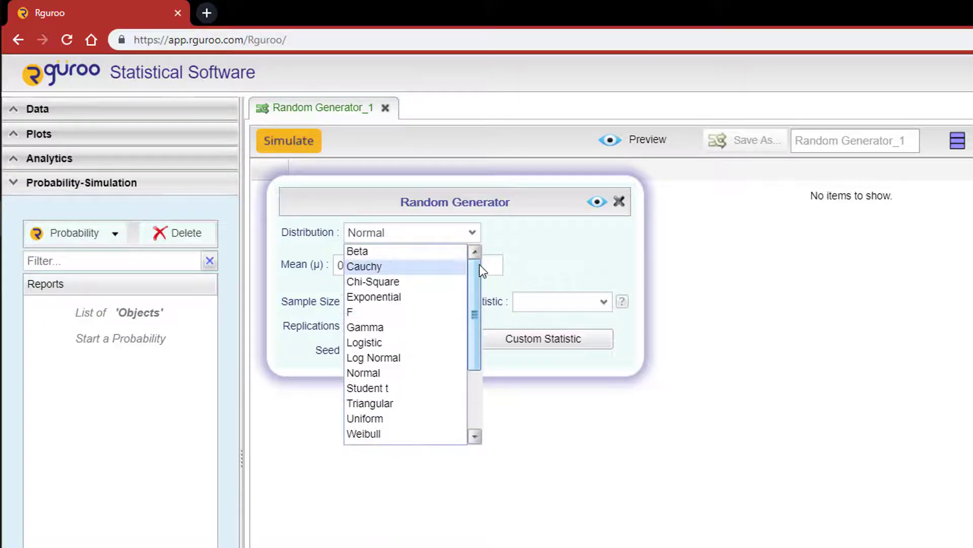
click(553, 236)
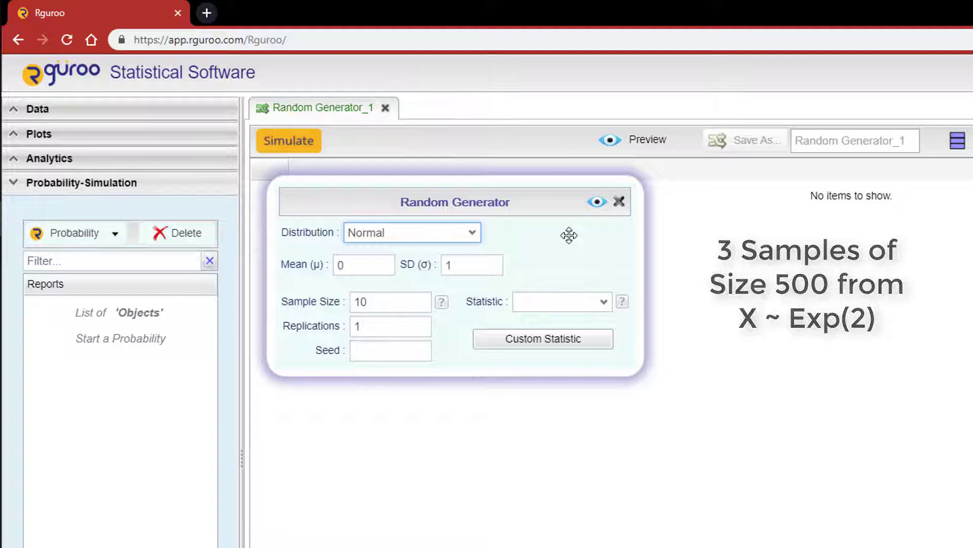
- Choose the Exponential distribution with rate 2, sample size 500 and 3 replications
click(473, 234)
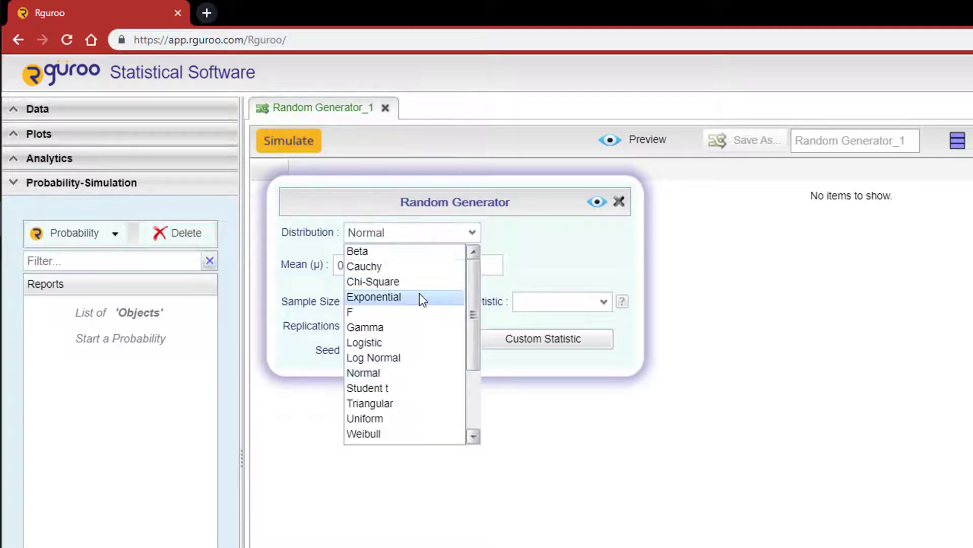
click(419, 296)
click(366, 265)
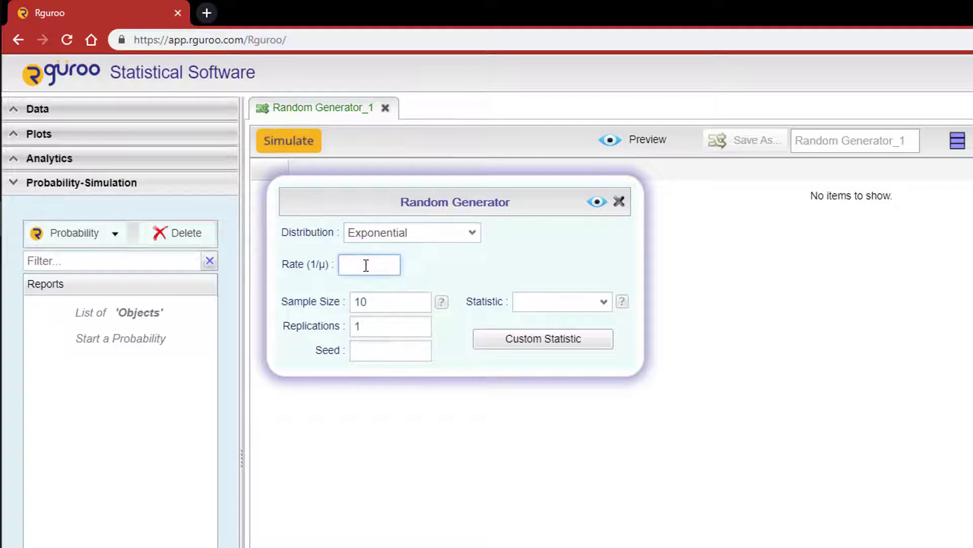
text(2)
key(Tab)
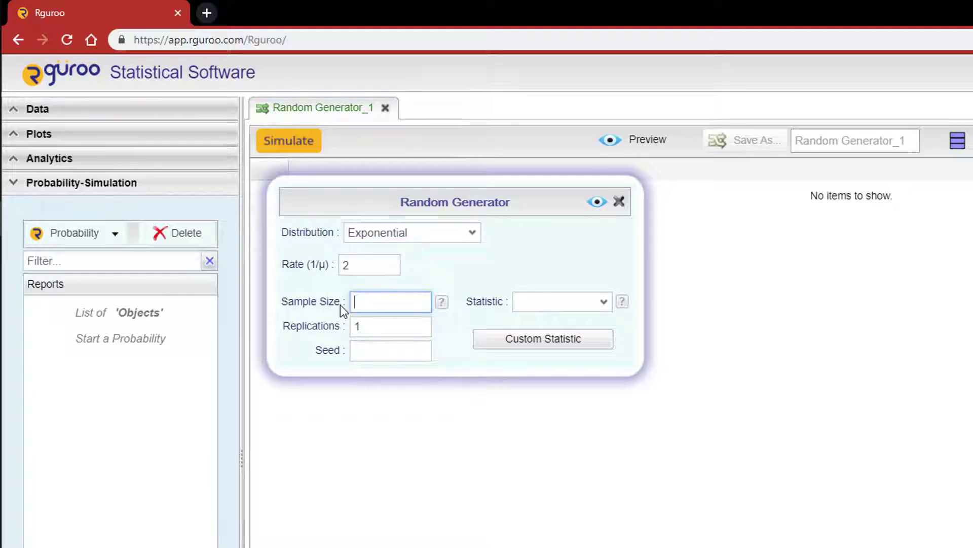
text(500)
click(366, 324)
key(BackSpace)
text(3)
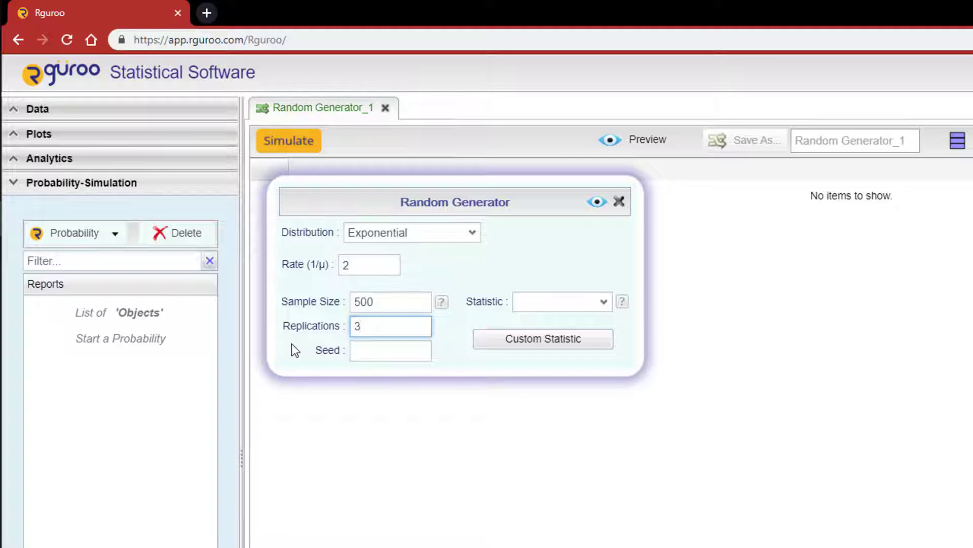
- Set the seed to 22 and preview the simulated samples
click(387, 356)
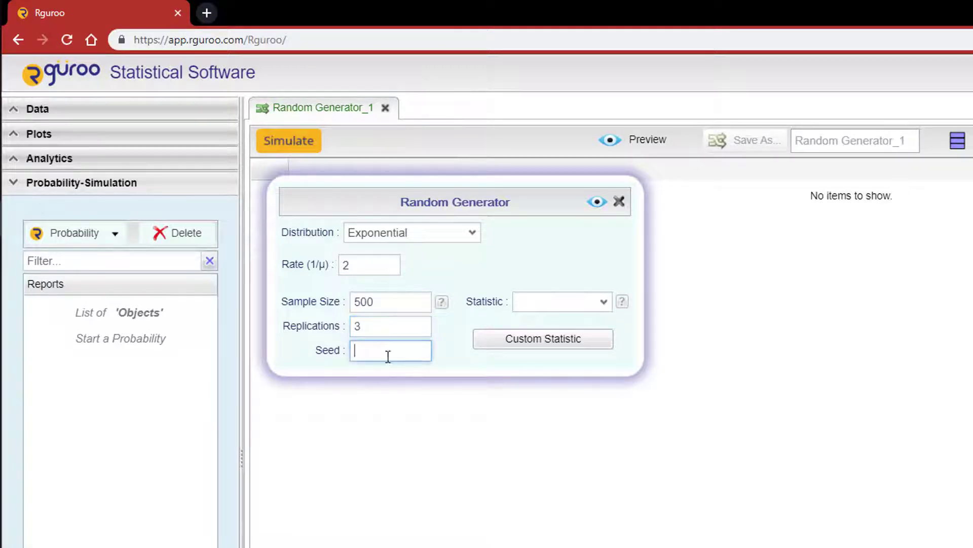
text(22)
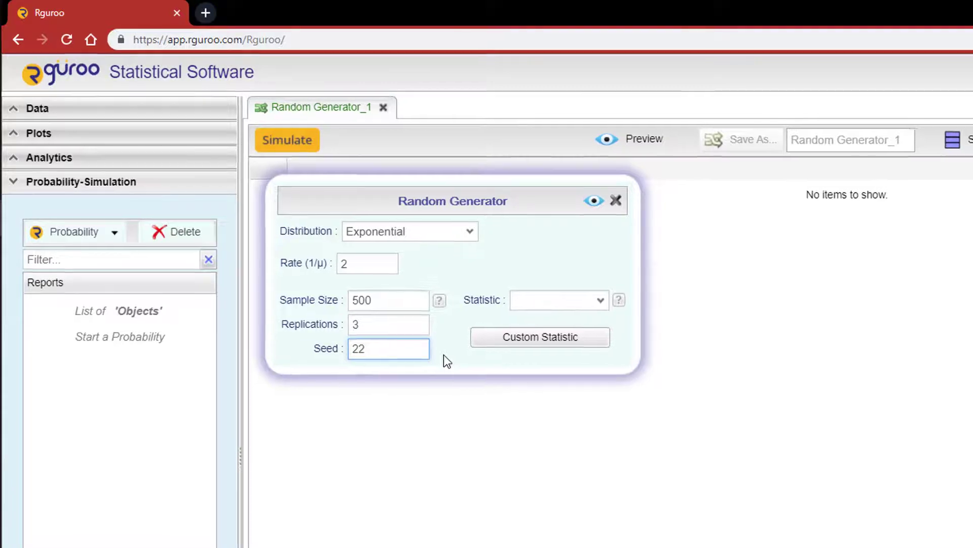
click(485, 164)
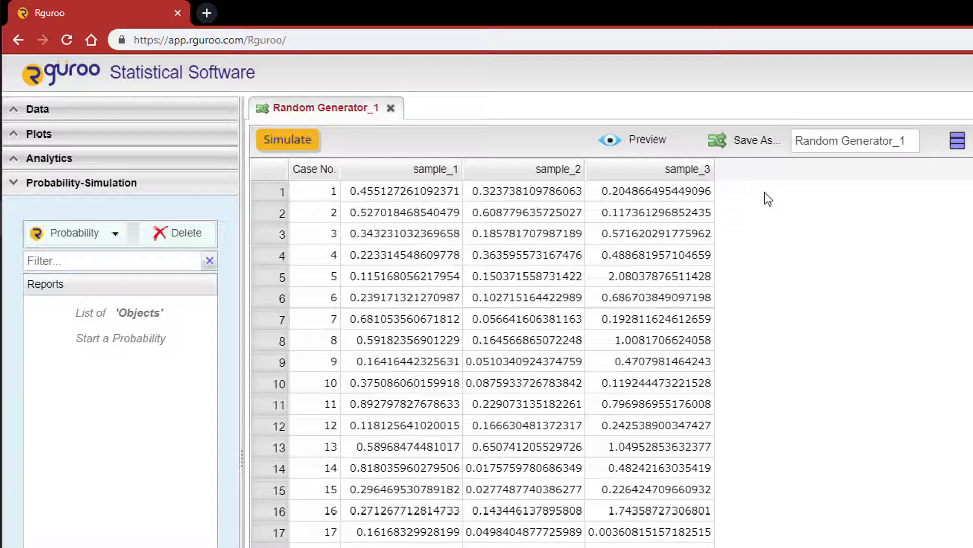
- Reopen the Random Generator settings over the sample_1 to sample_3 preview table
click(281, 142)
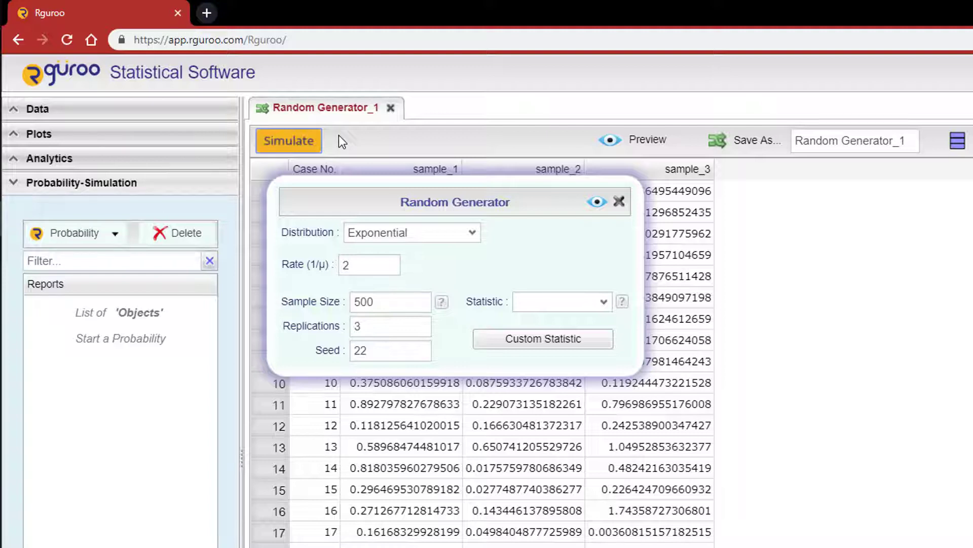
- Change the sample size to 50 and the replications to 1000
click(382, 301)
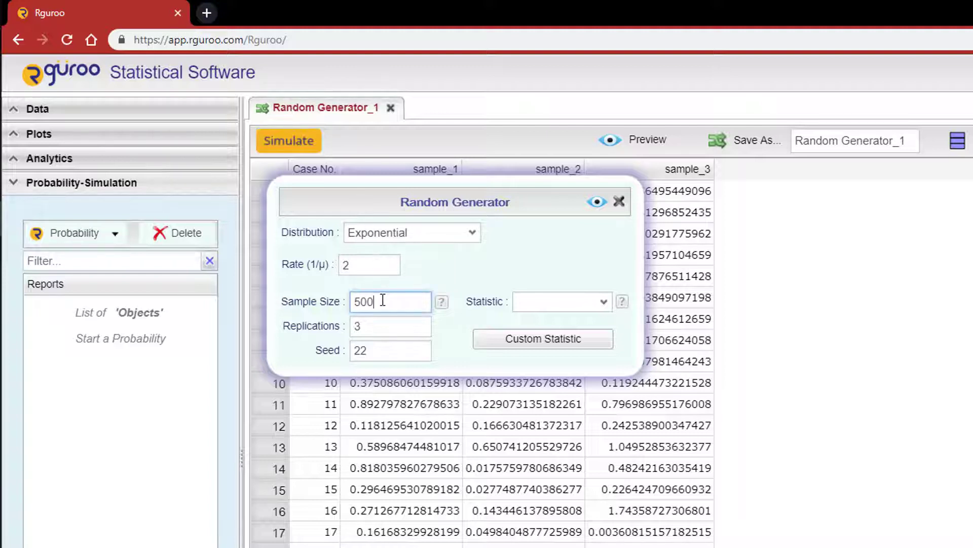
key(BackSpace)
click(377, 323)
key(BackSpace)
text(1)
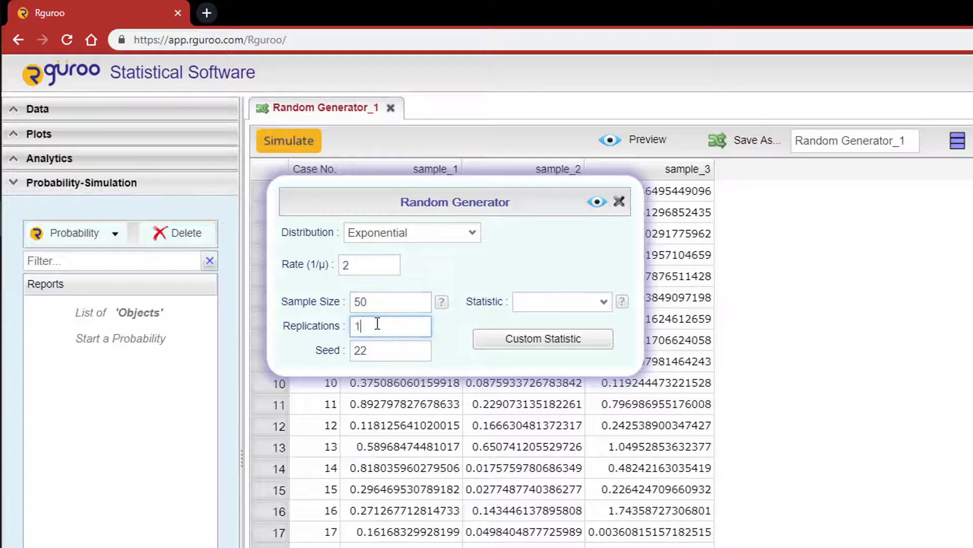
text(000)
- Record the Mean and Median of each sample as statistics
click(602, 305)
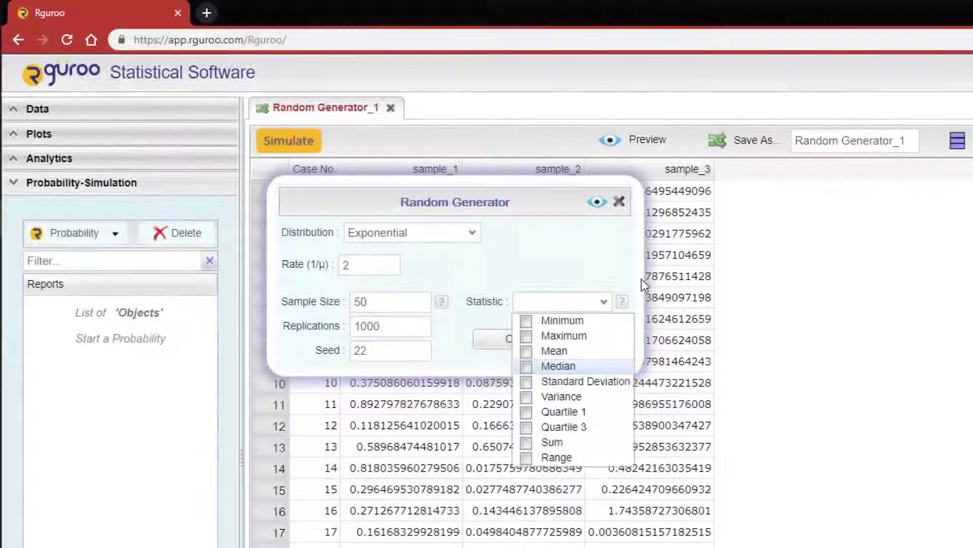
click(525, 351)
click(526, 364)
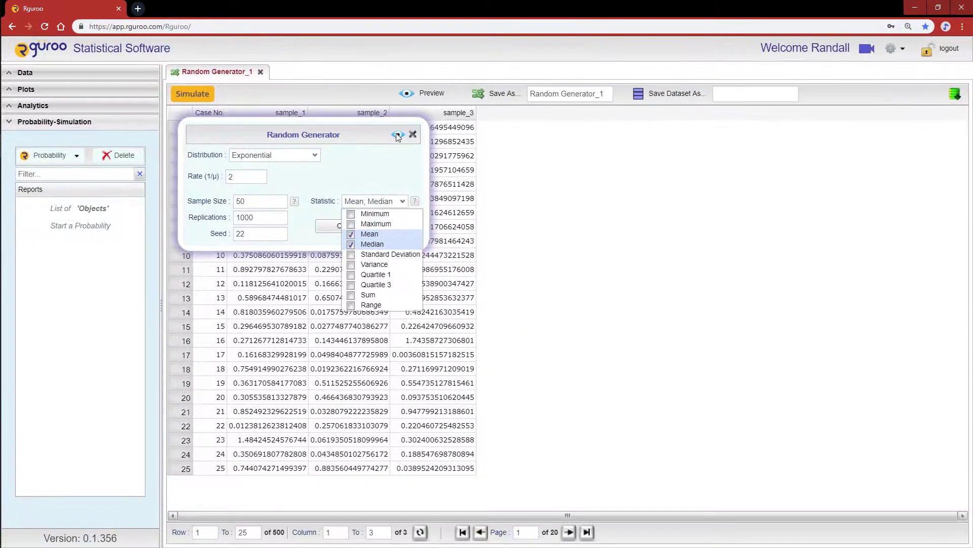
- Simulate the 1000 sample means and medians and save them as dataset 'CLT Demo'
click(398, 135)
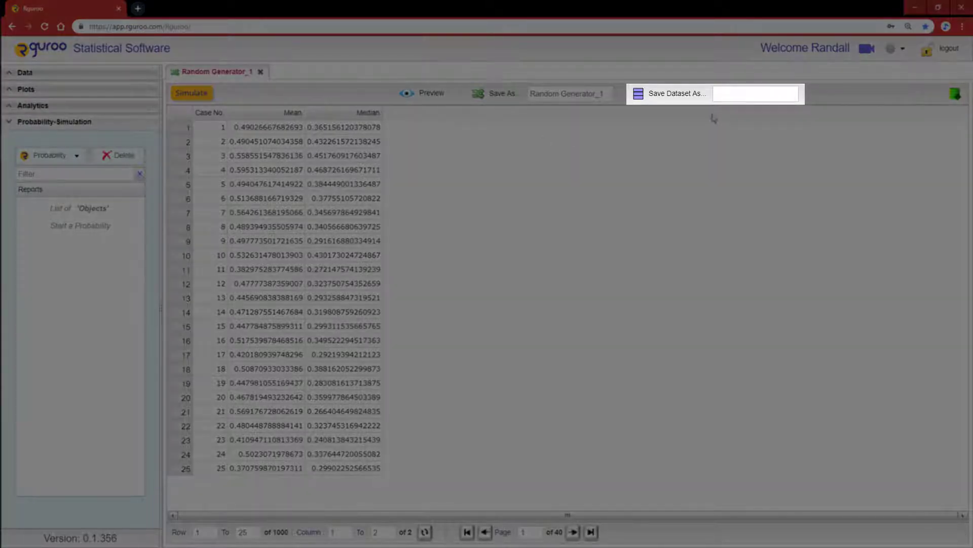
click(743, 99)
text(CLT Demo)
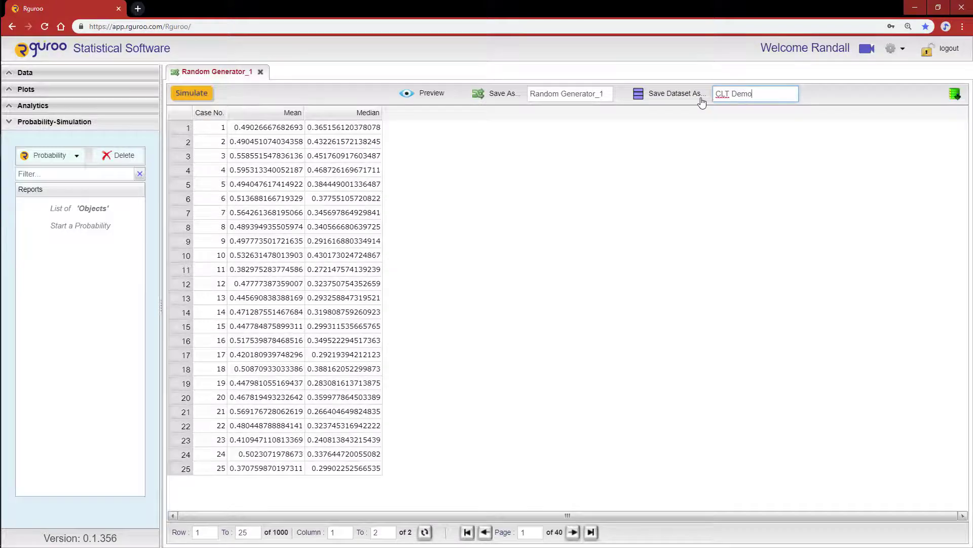
click(674, 96)
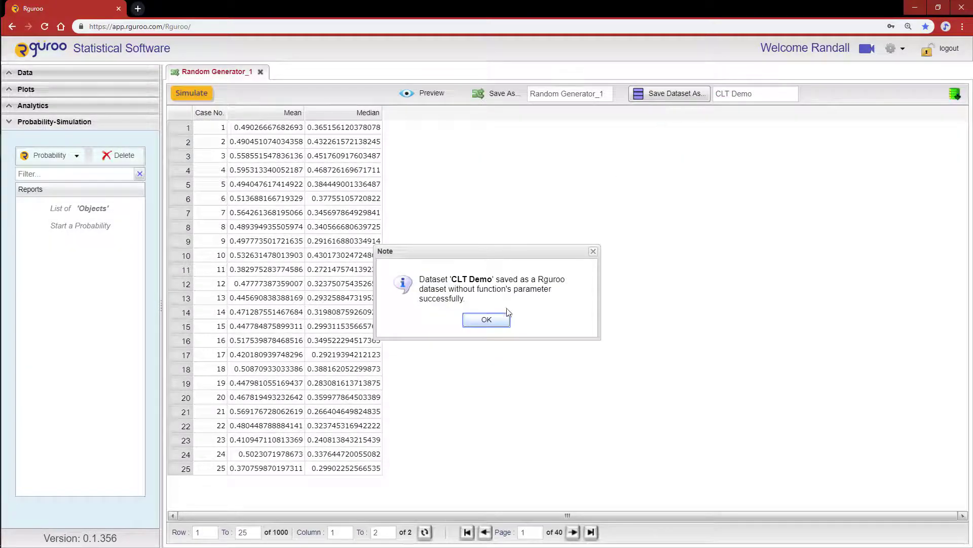
click(492, 322)
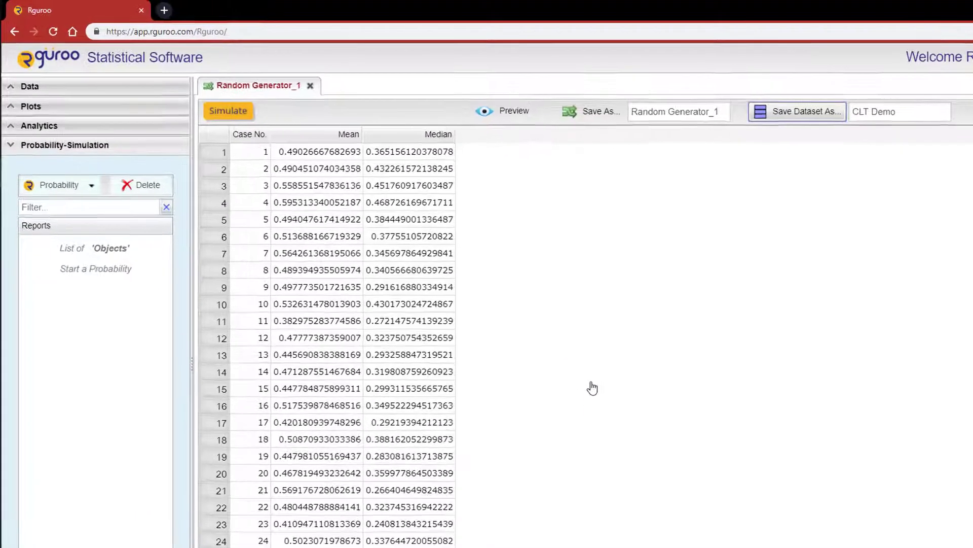
click(82, 96)
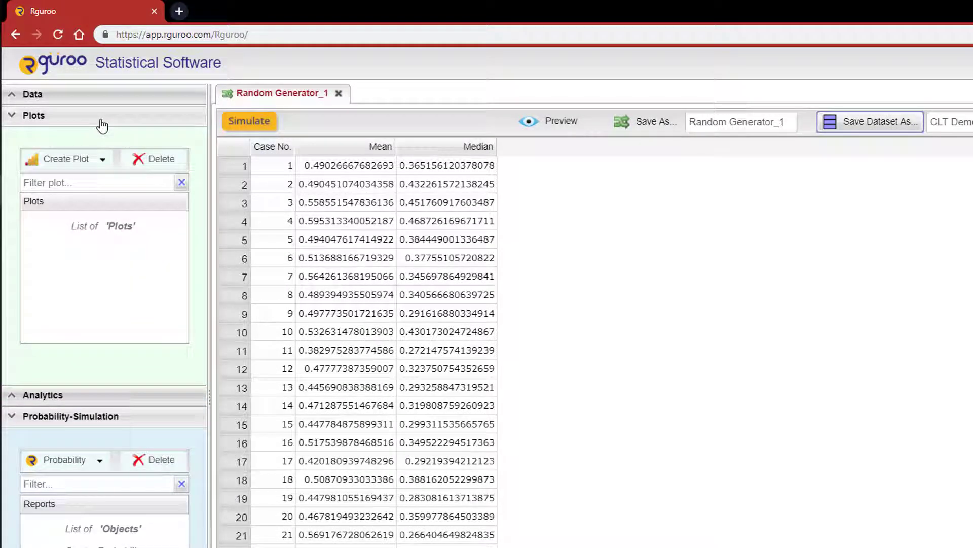
- Create a histogram of the Mean variable from the CLT Demo dataset
click(99, 160)
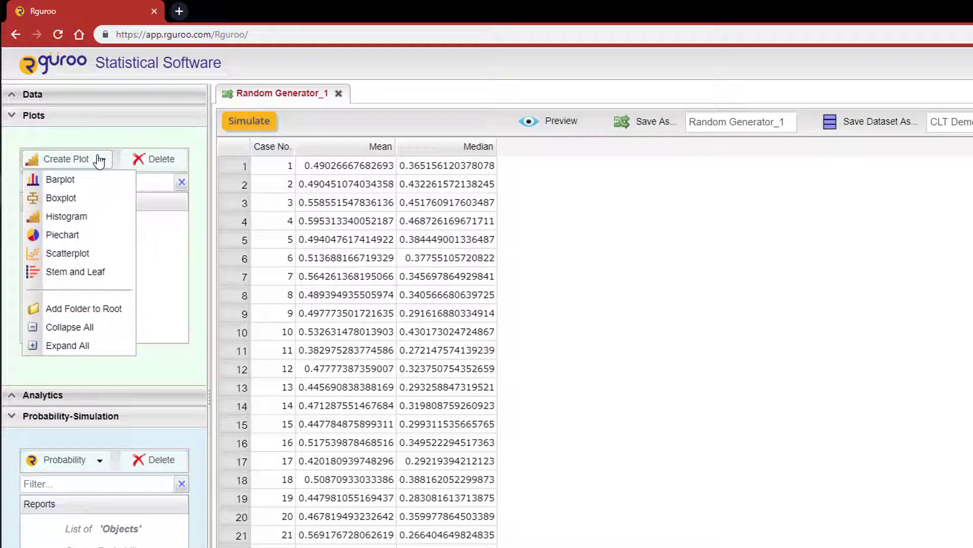
click(93, 217)
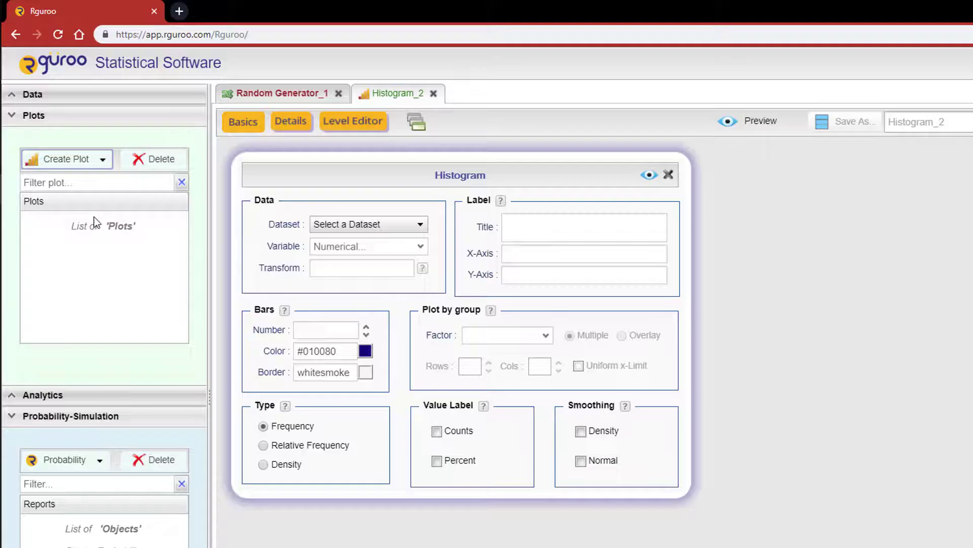
click(403, 224)
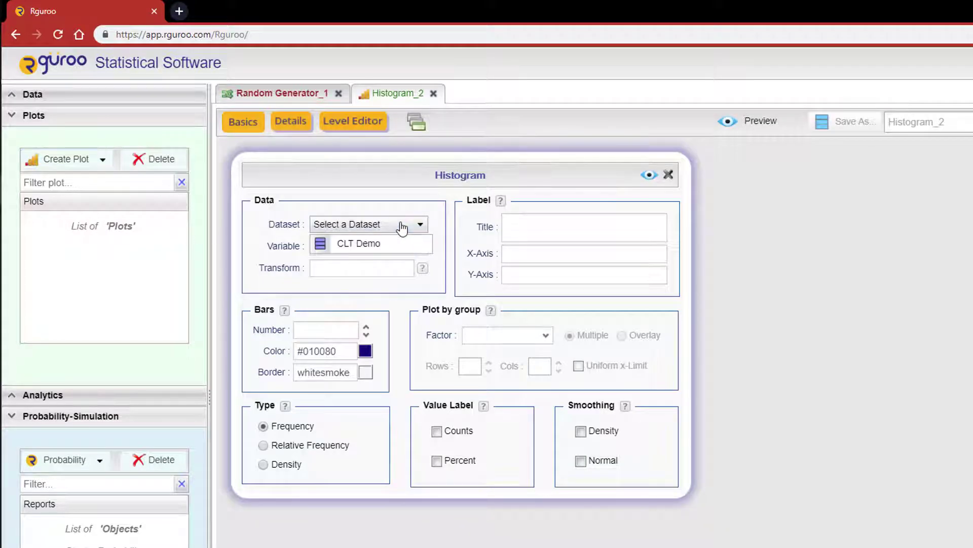
click(382, 237)
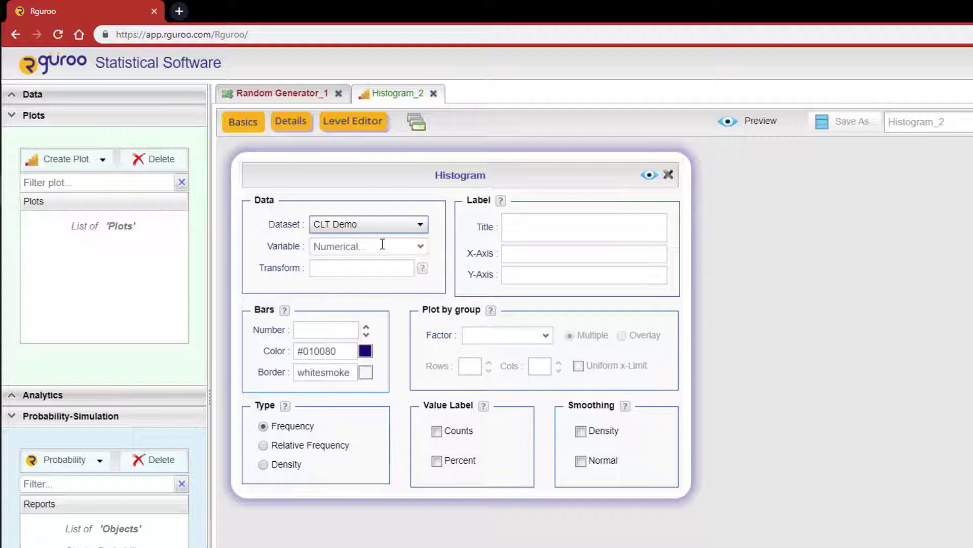
click(420, 246)
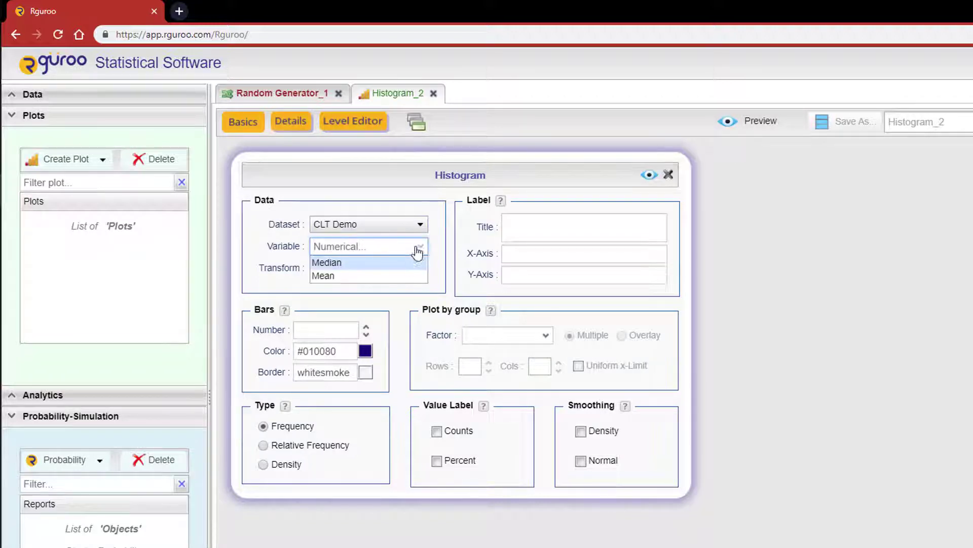
click(397, 276)
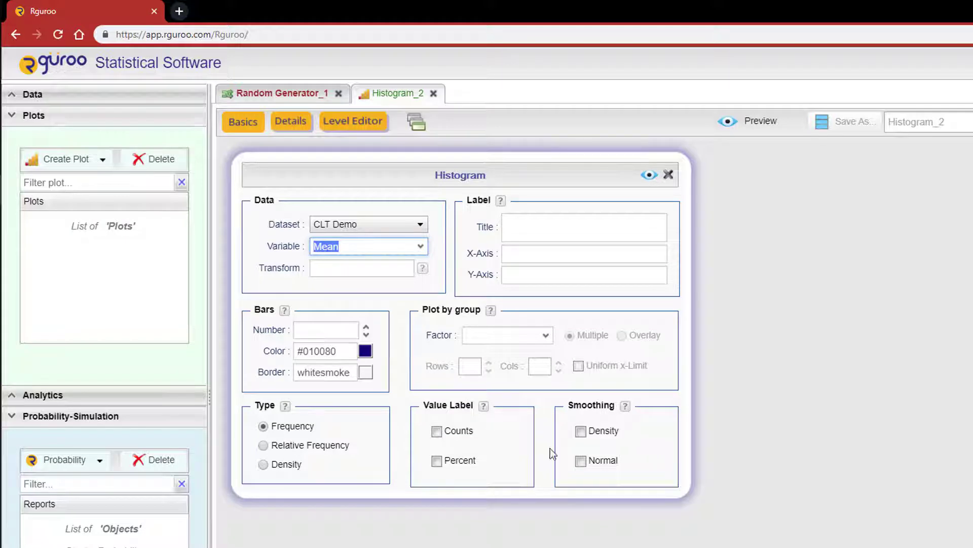
- Overlay a normal curve and title the plot 'Histogram of CLT'
click(583, 462)
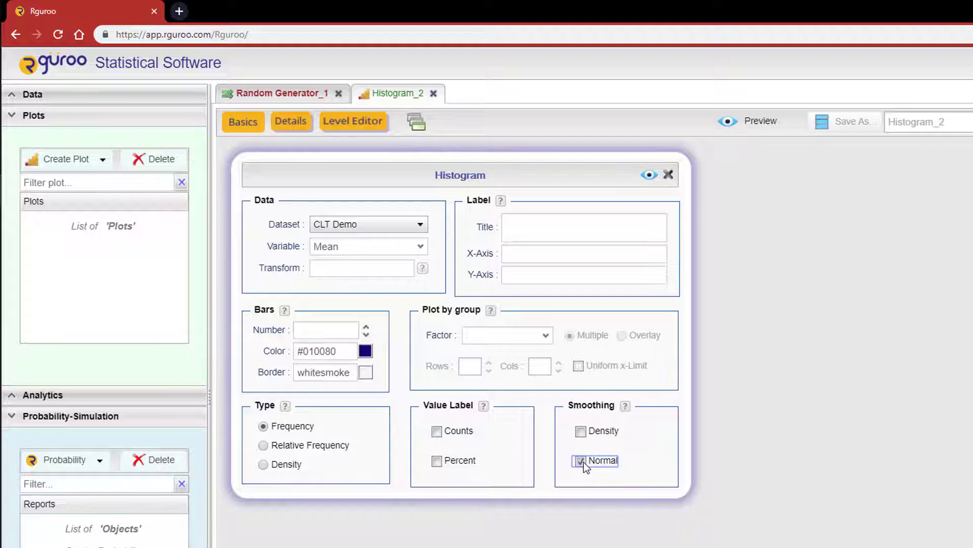
click(553, 228)
text(Histogram of )
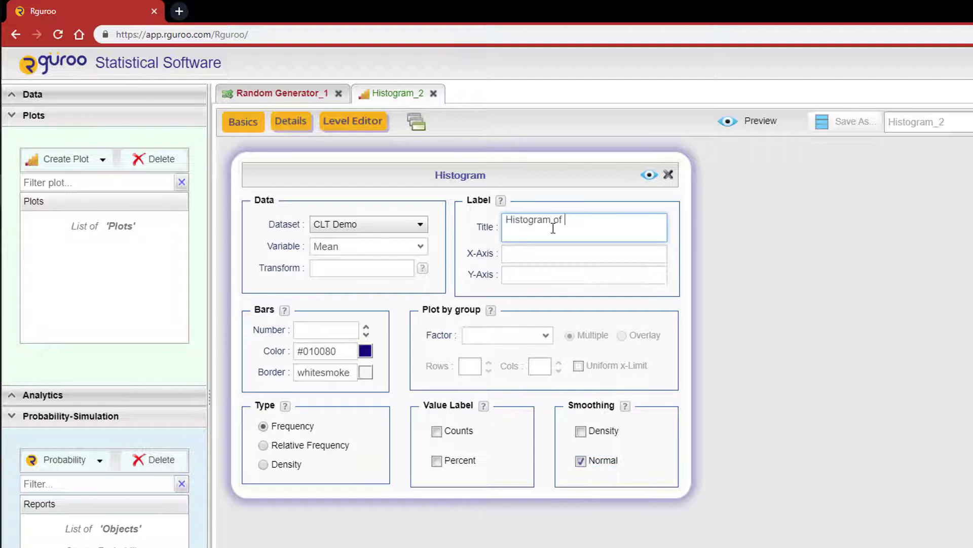
text(CLT)
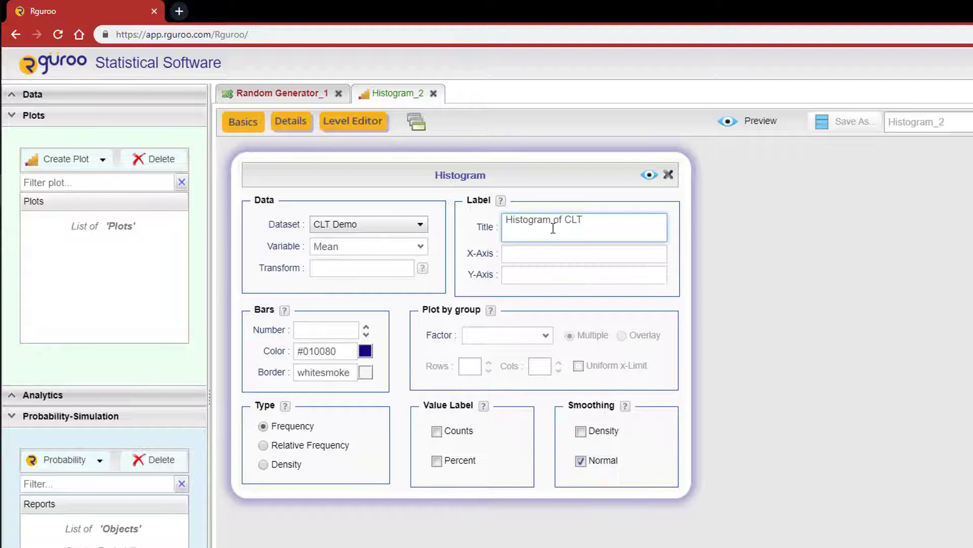
- Render the 'Histogram of CLT' preview with its normal curve overlay
click(649, 174)
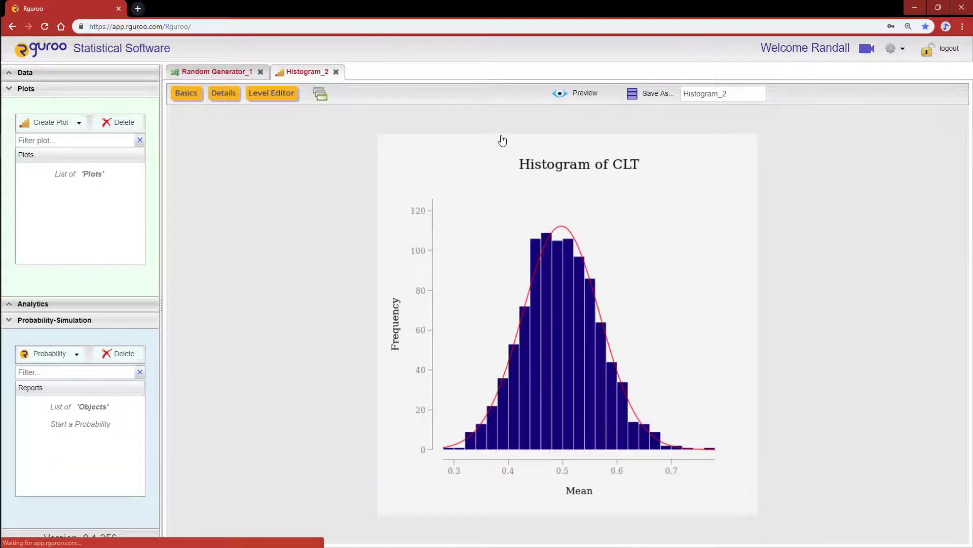